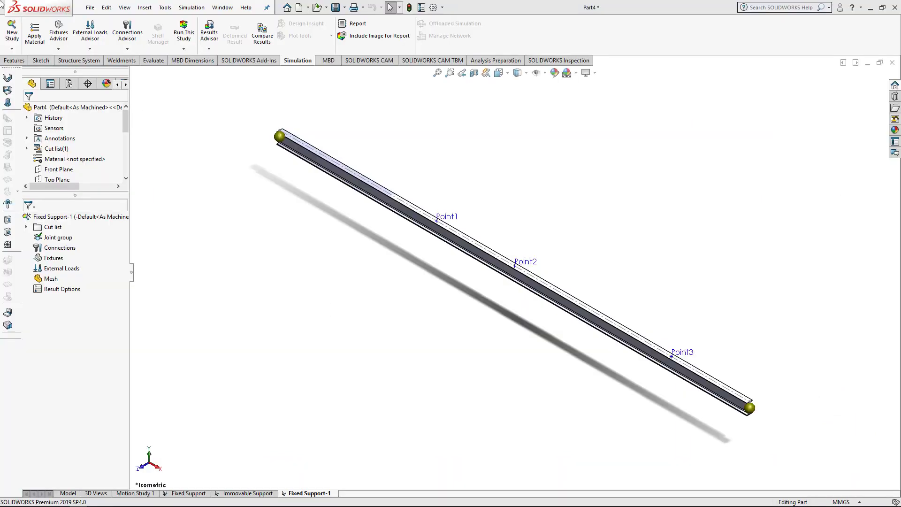
- Assign AISI 304 stainless steel to the Part4 beam body via Apply/Edit Material
left_click(12, 49)
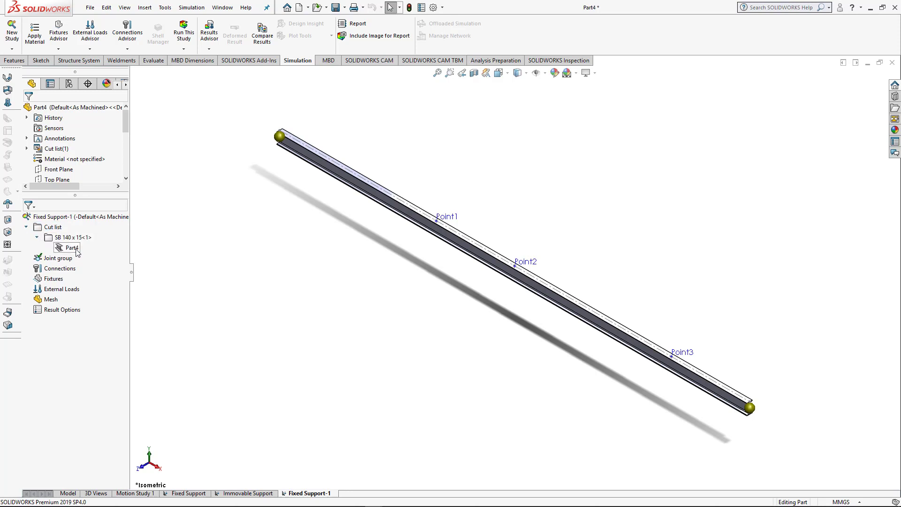
left_click(73, 248)
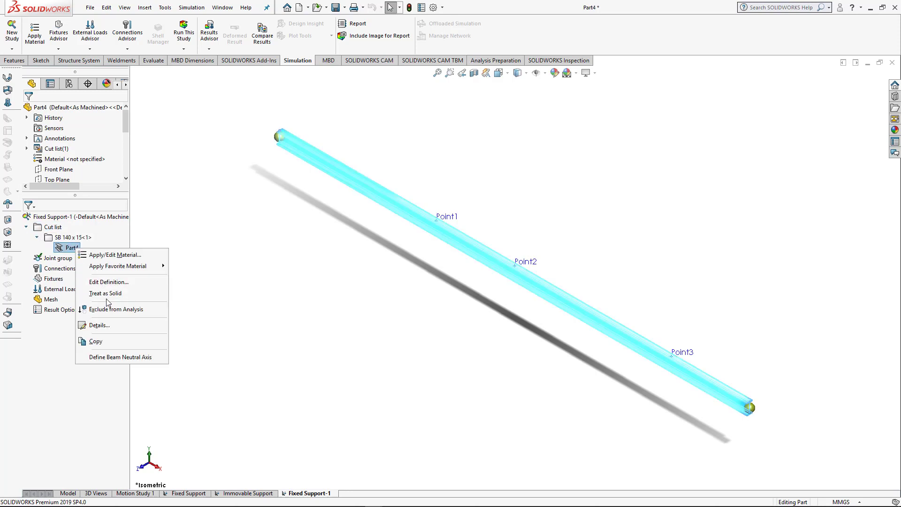
left_click(67, 239)
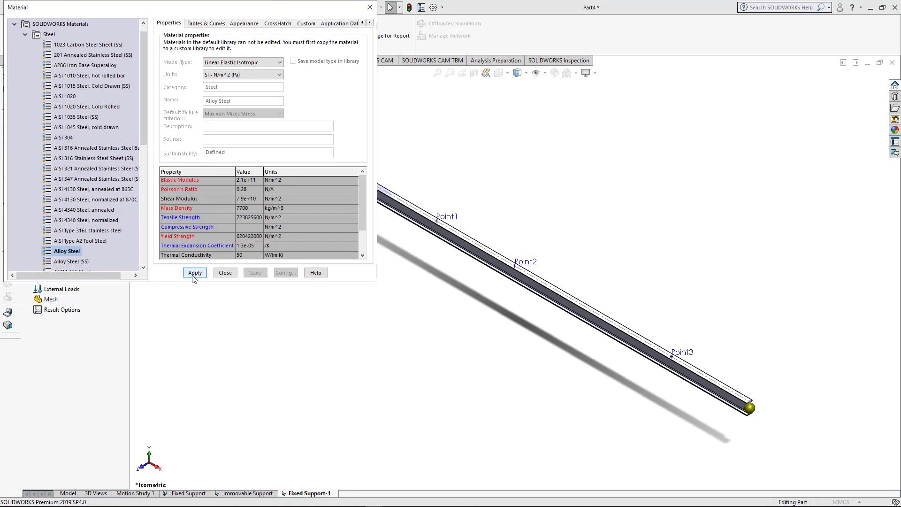
left_click_drag(363, 200, 365, 205)
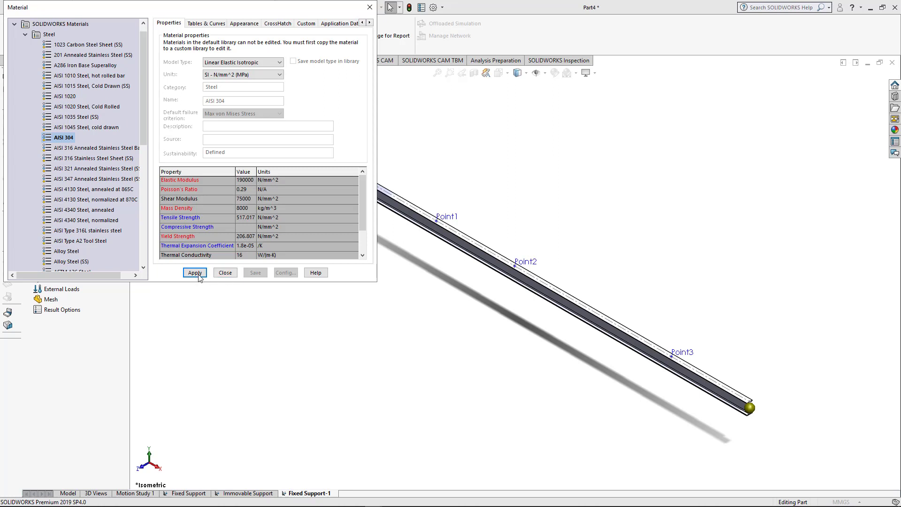
left_click(225, 273)
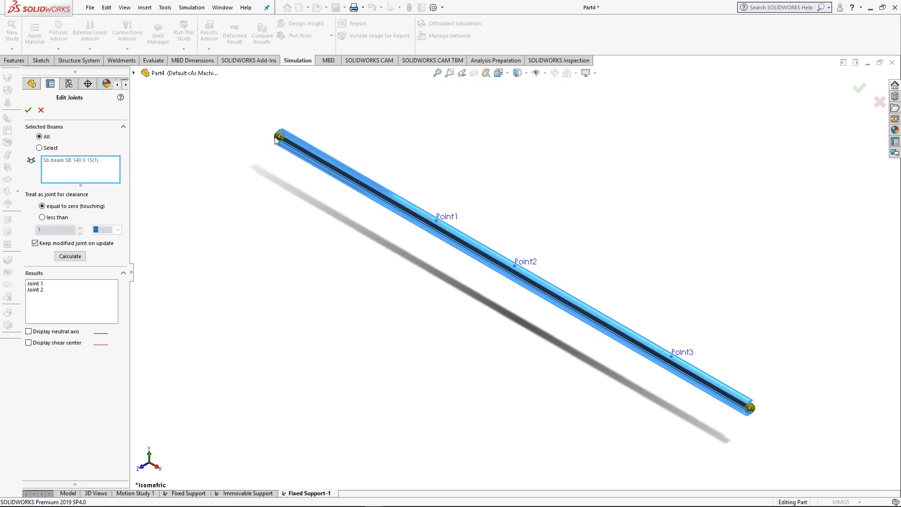
- Recalculate the beam's joint group and acknowledge the recalculation warning
left_click(28, 111)
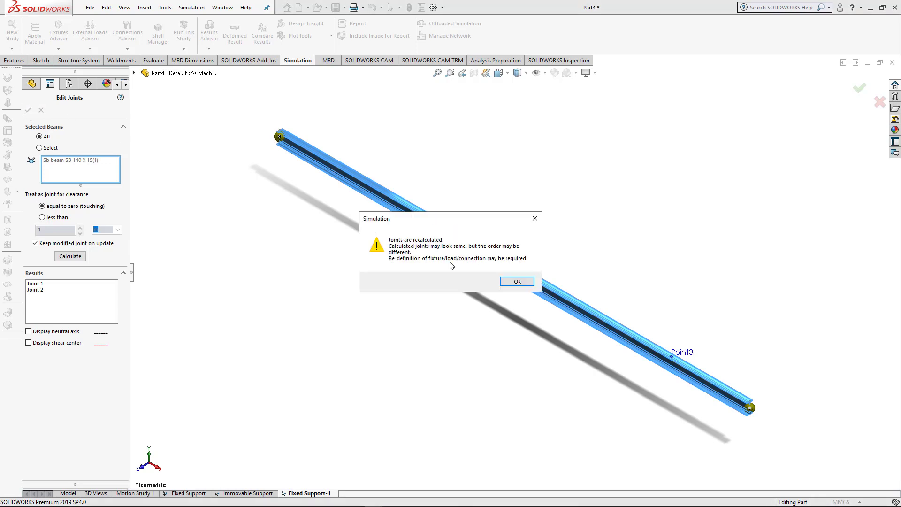
left_click(518, 283)
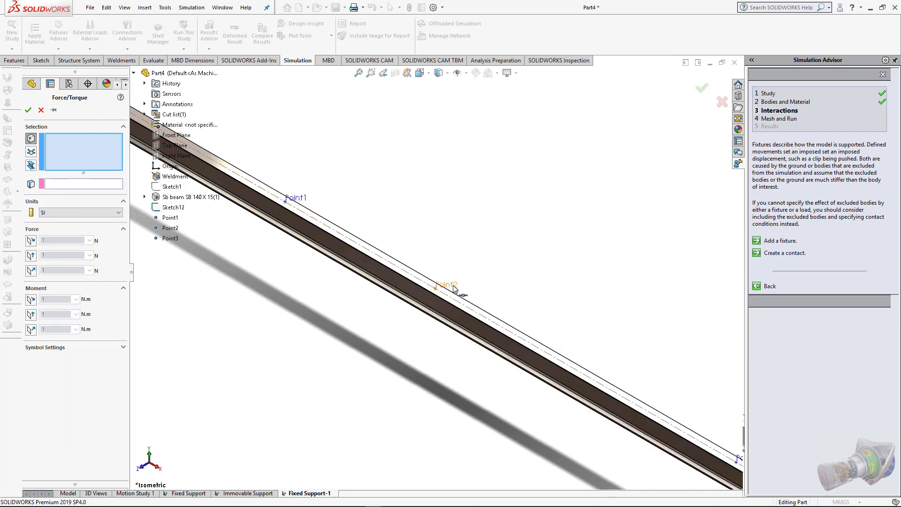
- Pick midpoint Point2 as the load location, acting along plane direction 2 only
left_click(436, 286)
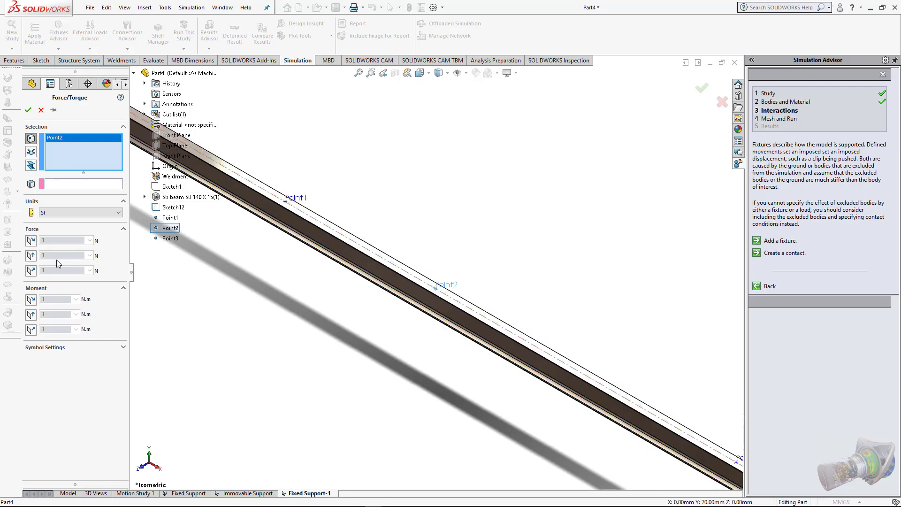
left_click(31, 255)
key("f")
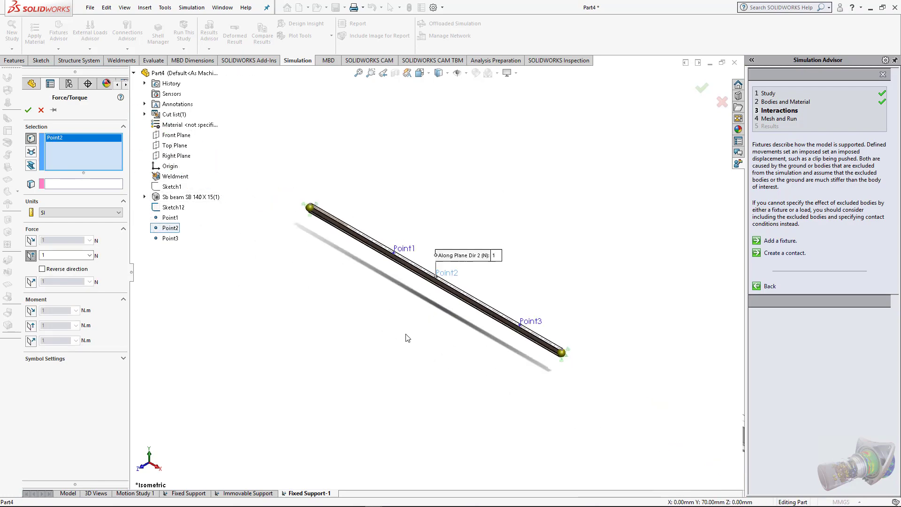
scroll(428, 300, "down", 2)
scroll(427, 299, "down", 2)
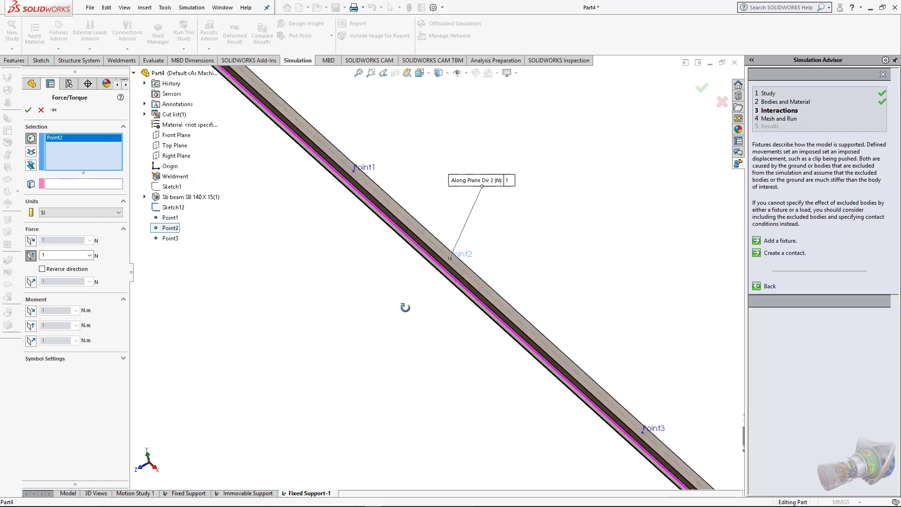
mouse_move(427, 300)
middle_mouse_down()
mouse_move(363, 286)
mouse_move(443, 257)
middle_mouse_up()
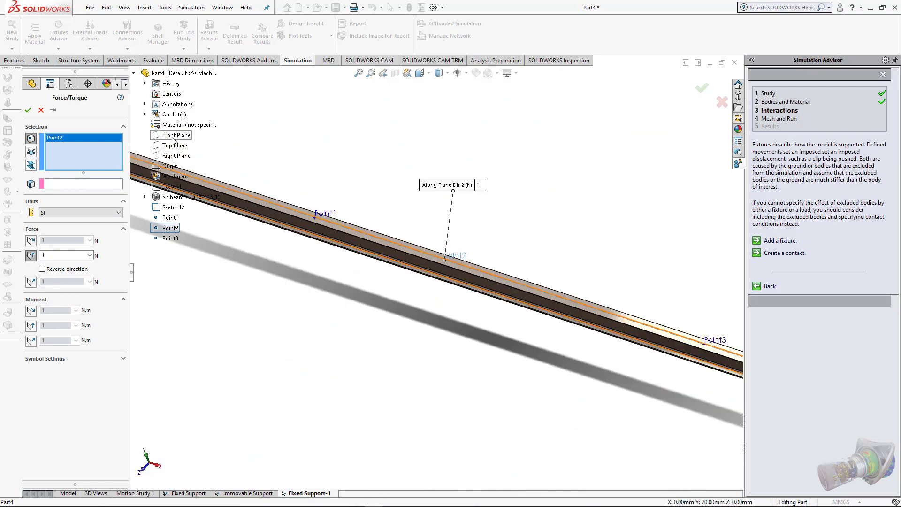
key("f")
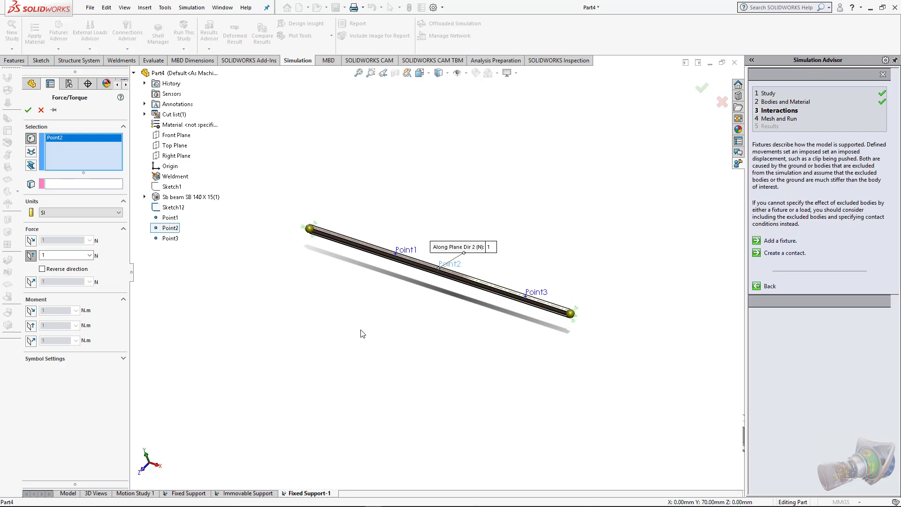
key("ctrl+7")
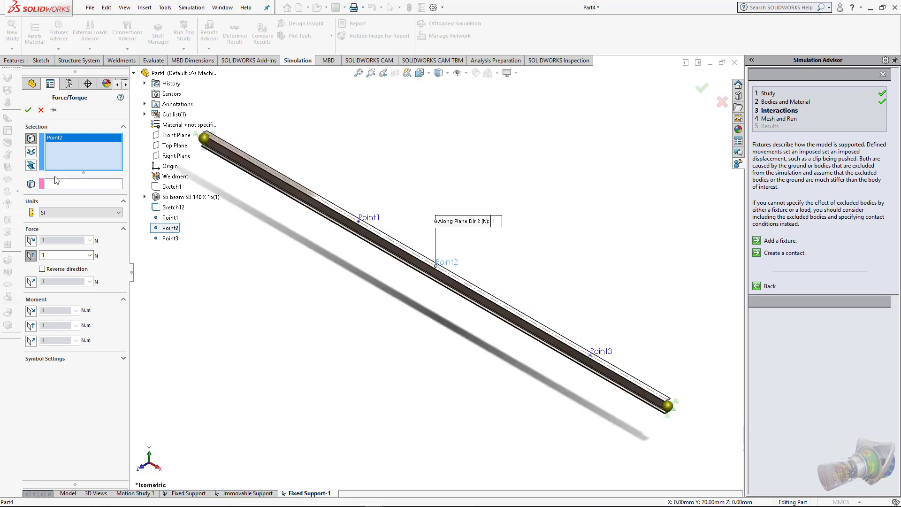
- Reference the Front Plane, reverse to point downward, and apply 1000*9.81 N force
left_click(58, 187)
left_click(182, 134)
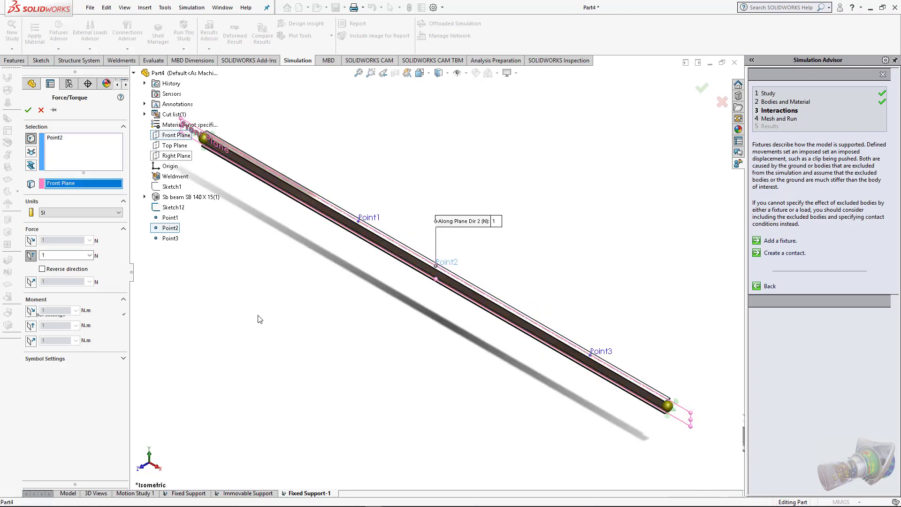
left_click(46, 272)
double_click(77, 253)
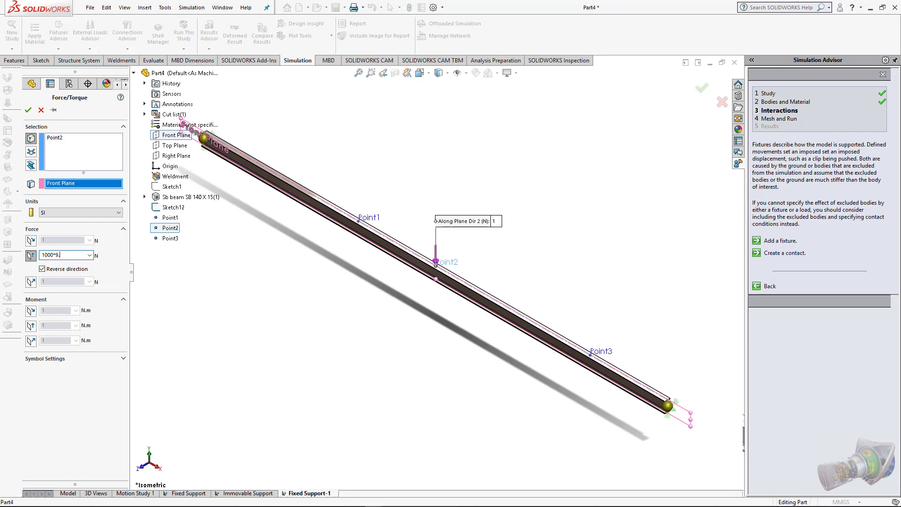
type("9810")
key("Return")
left_click(28, 110)
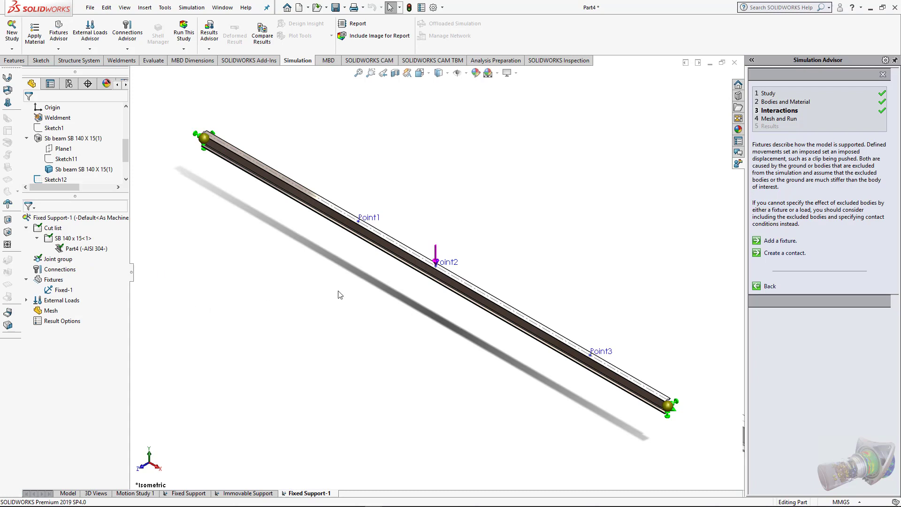
- Mesh and run the study, view from the front, and display the Stress1 plot
left_click(50, 311)
left_click(189, 36)
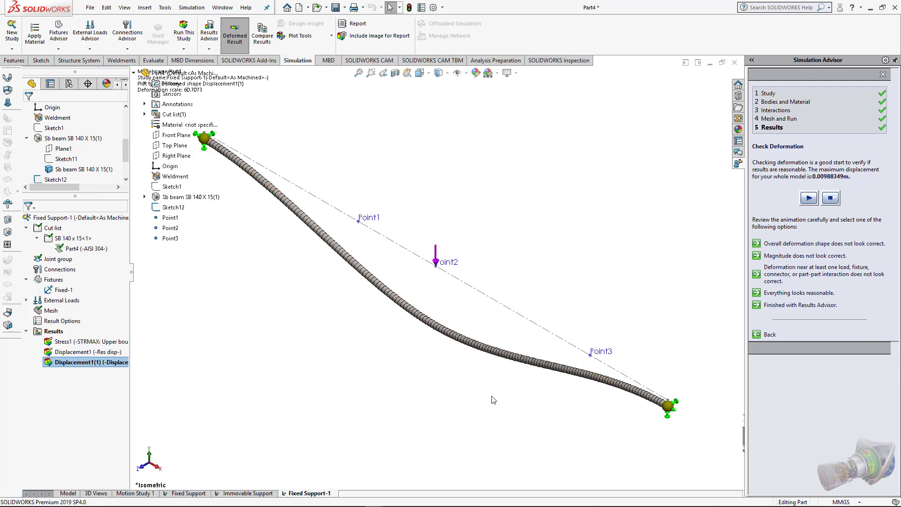
key("space")
left_click(299, 372)
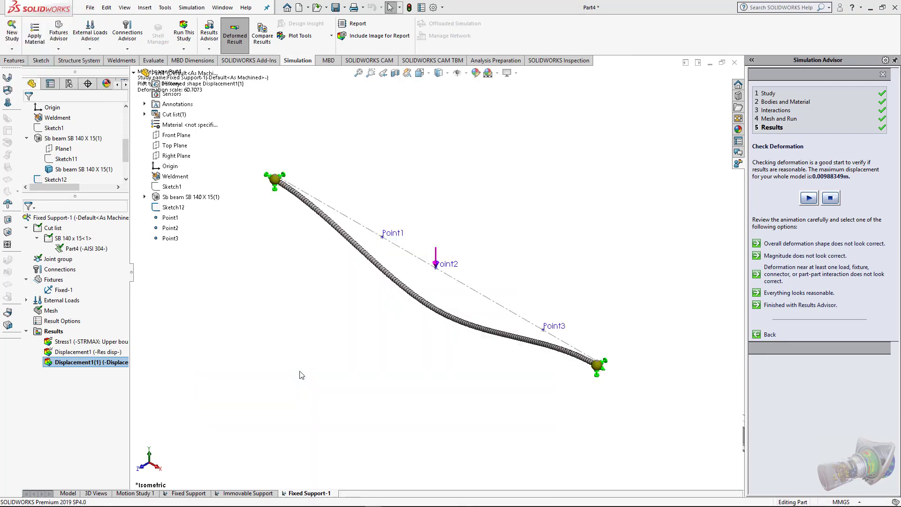
double_click(116, 342)
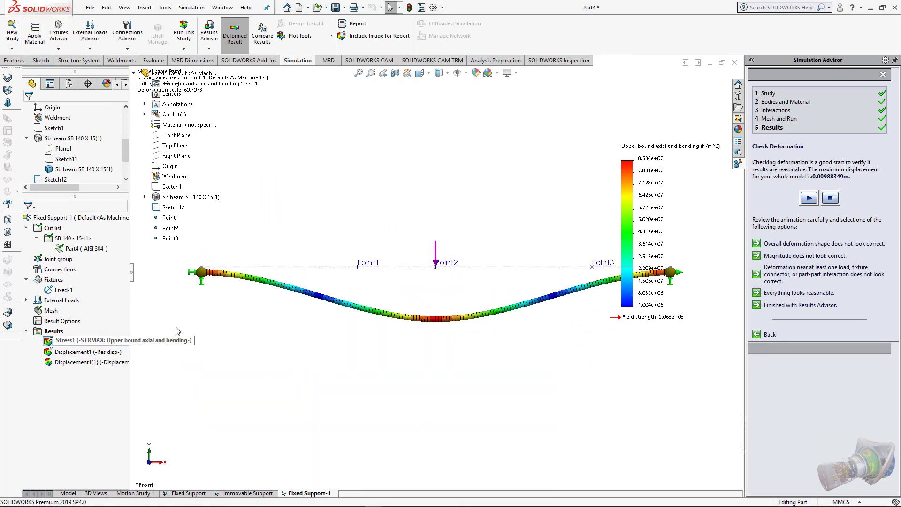